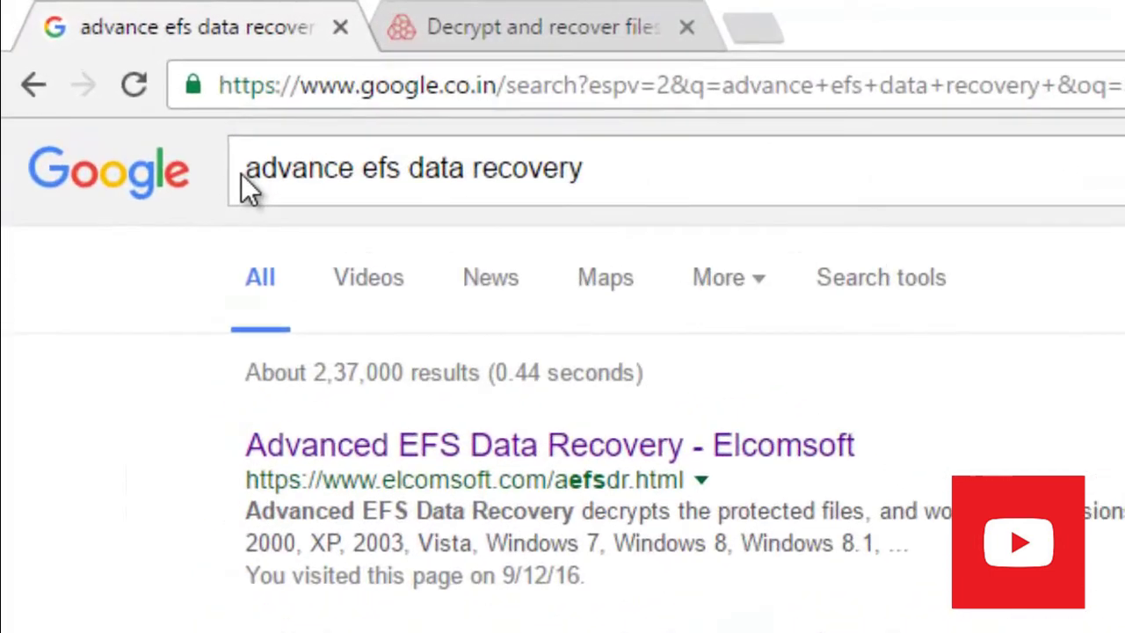
Look over the search results for Advanced EFS Data Recovery and review Elcomsoft's product page with its prices and downloads.
click(589, 171)
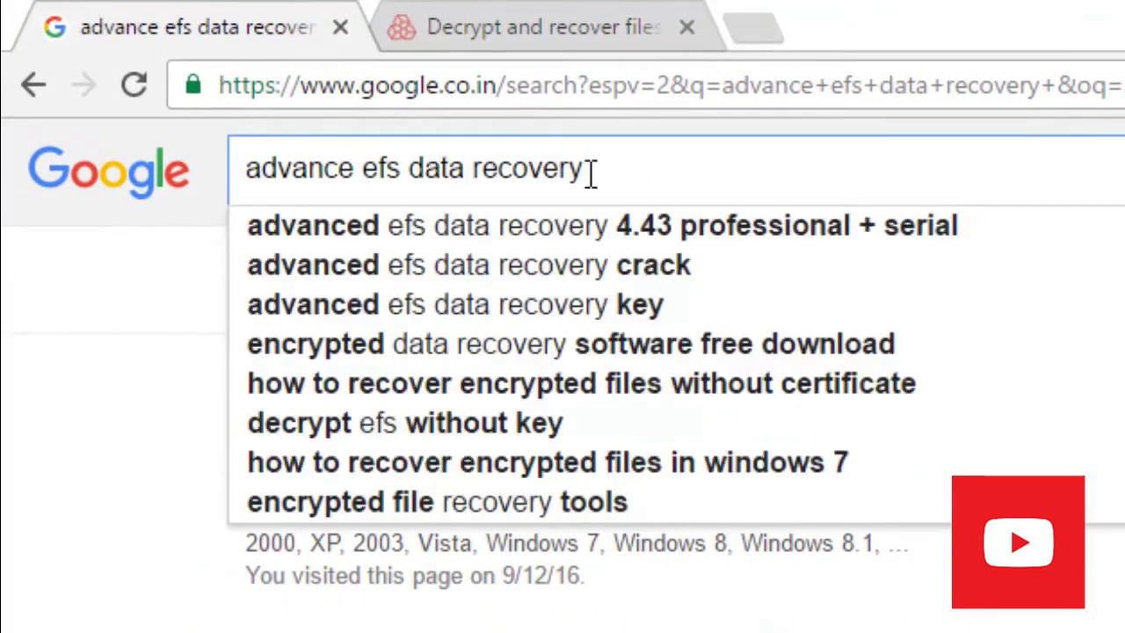
click(208, 373)
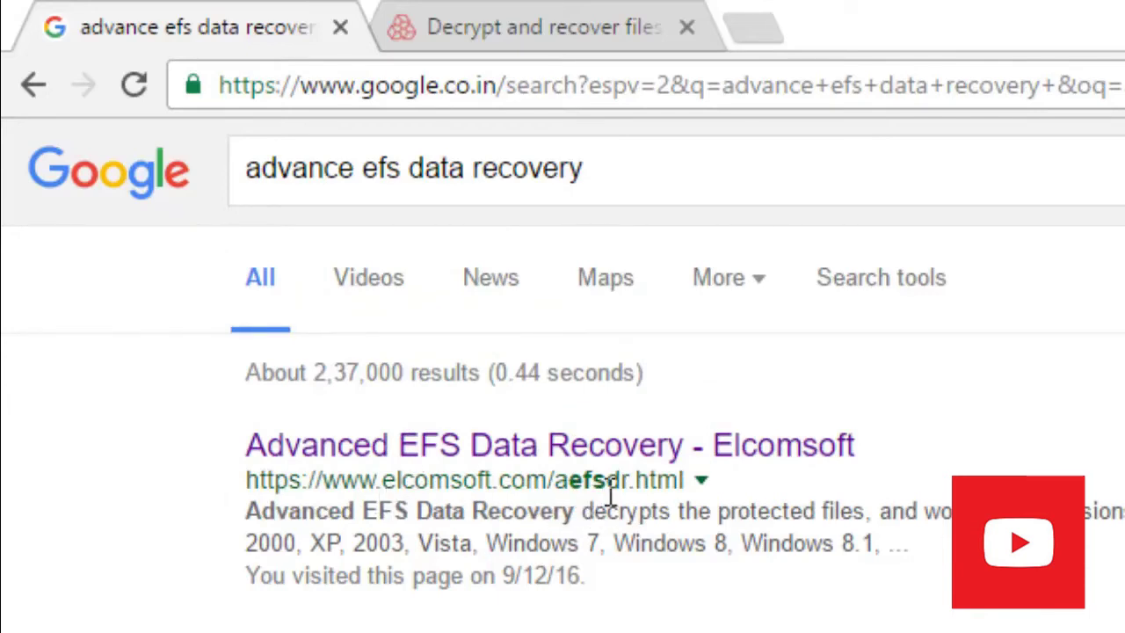
click(540, 33)
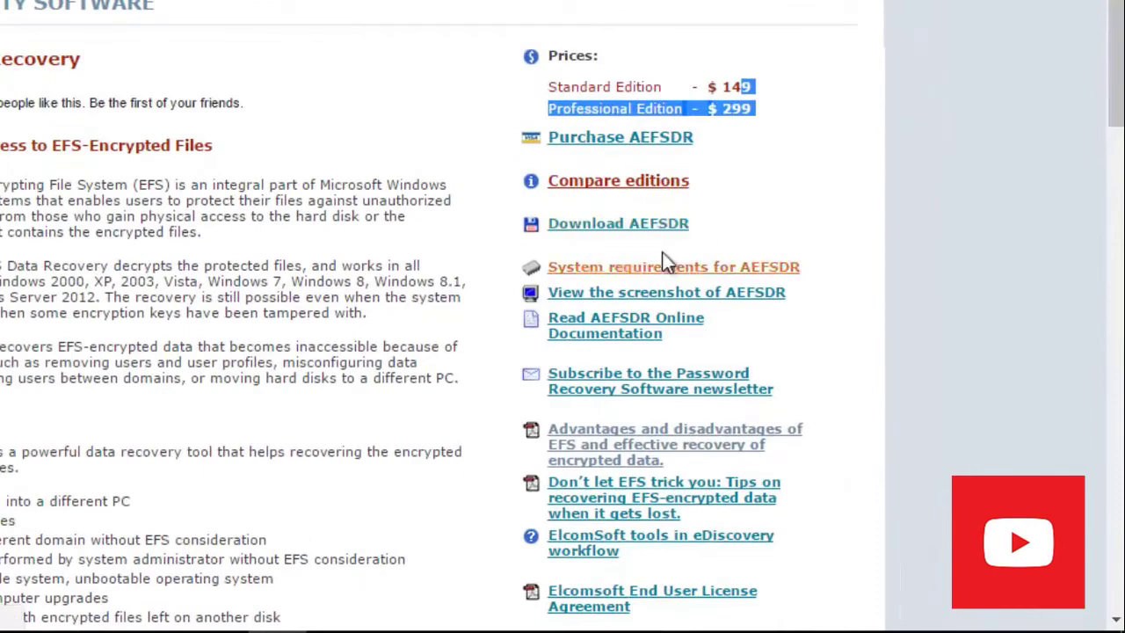
drag(1117, 9, 1118, 420)
mouse_move(317, 597)
click(439, 505)
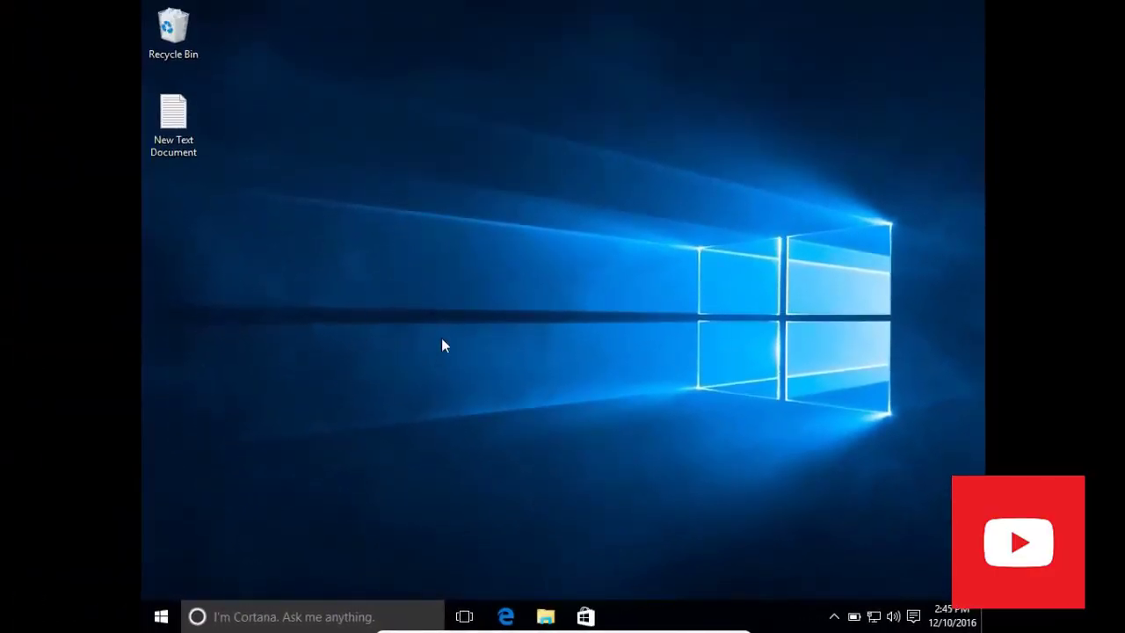
Browse to the EFolder folder on Local Disk (C:) to view the encrypted file File123, and close the window.
click(545, 616)
click(347, 363)
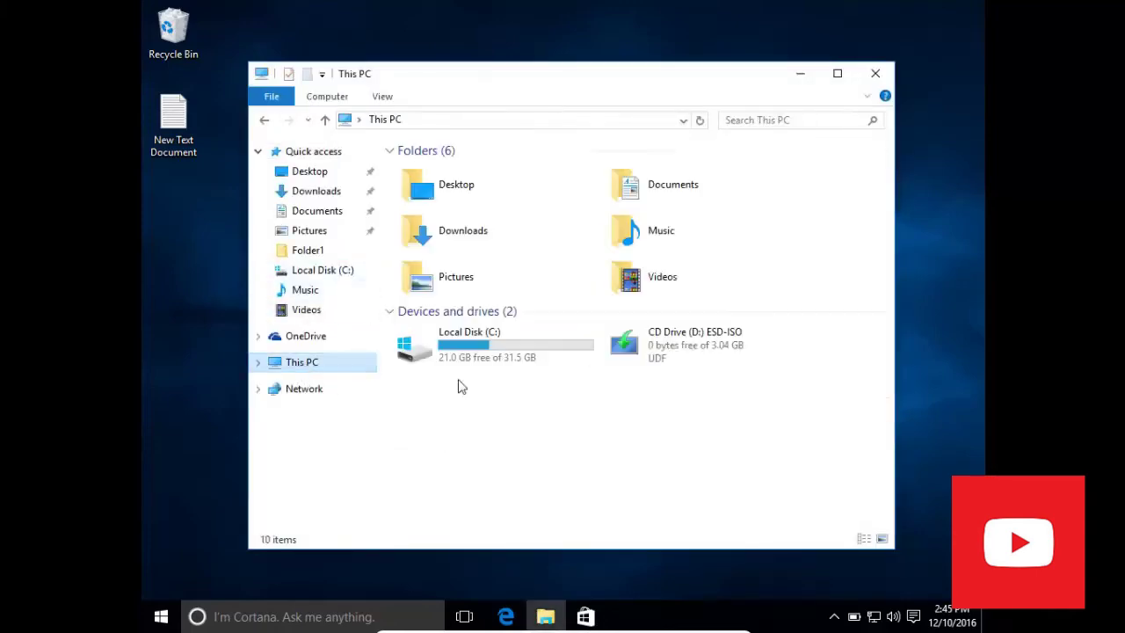
double_click(488, 354)
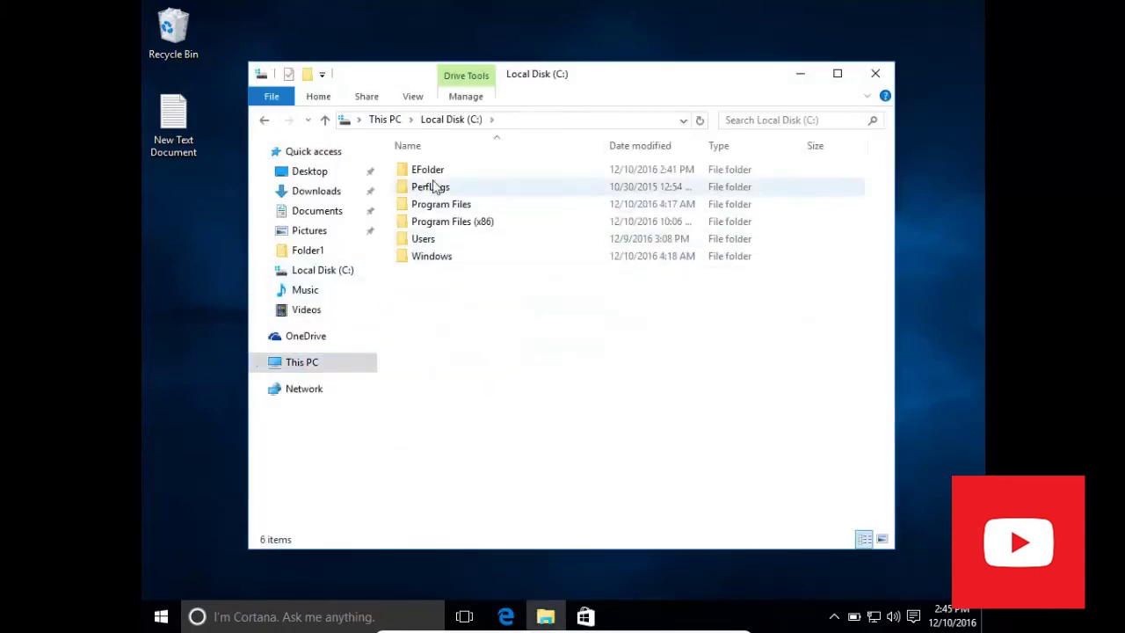
double_click(429, 172)
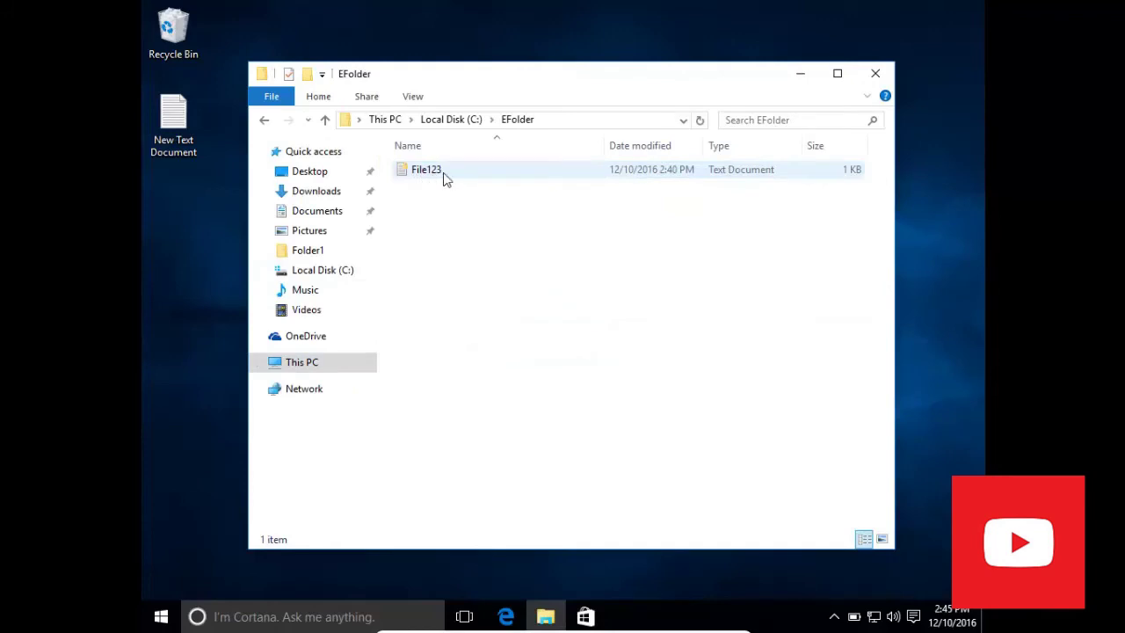
click(875, 73)
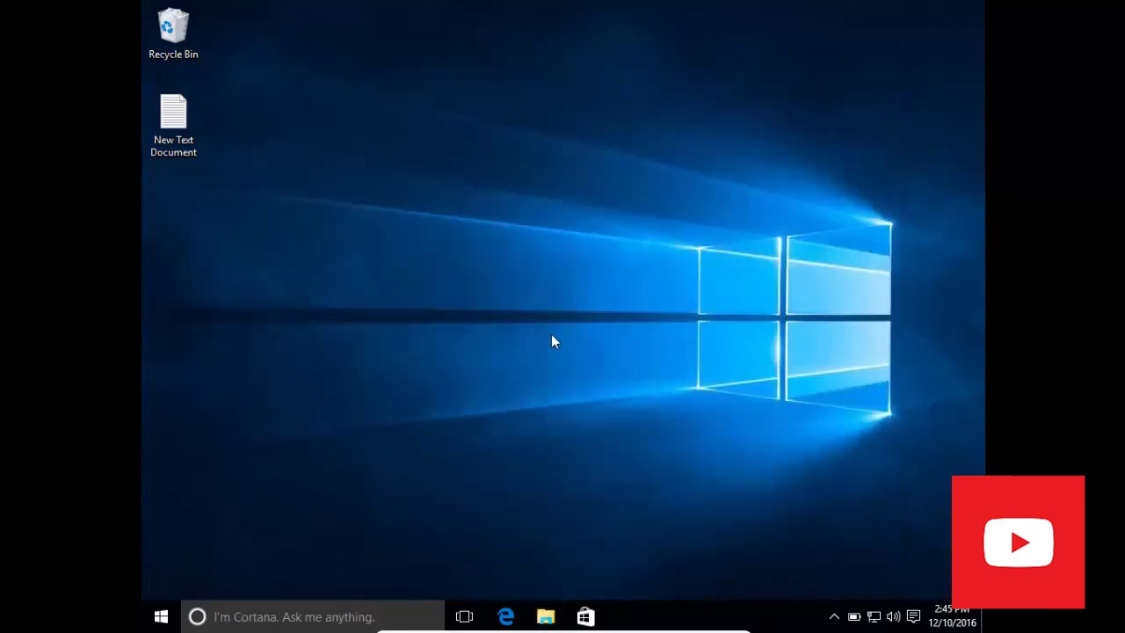
Sign out of the current Windows account.
key(alt+F4)
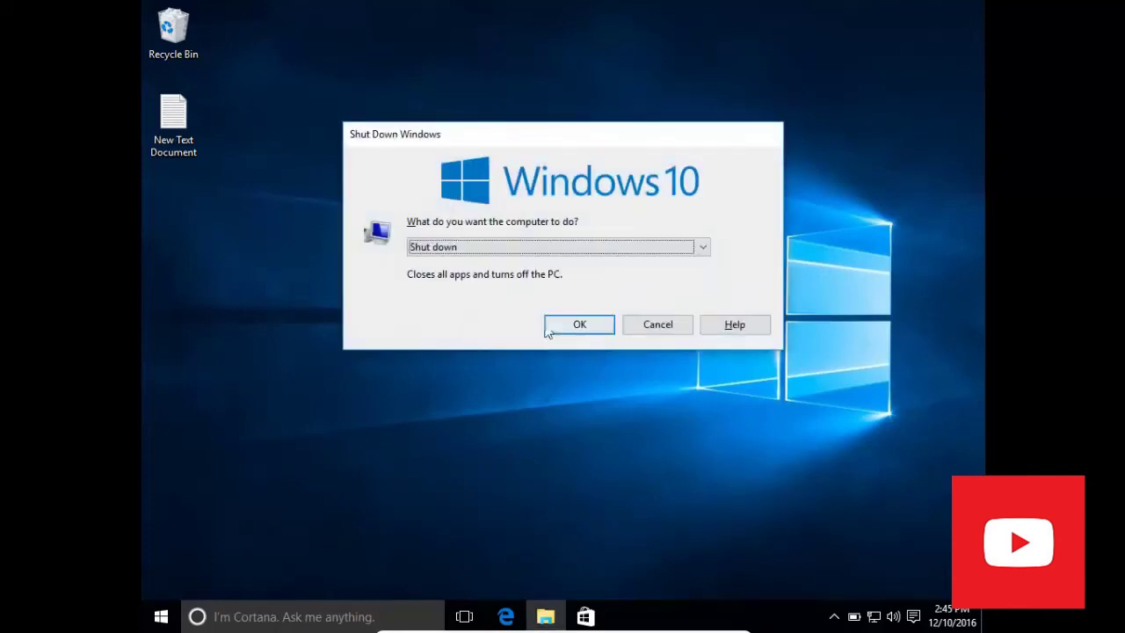
click(529, 249)
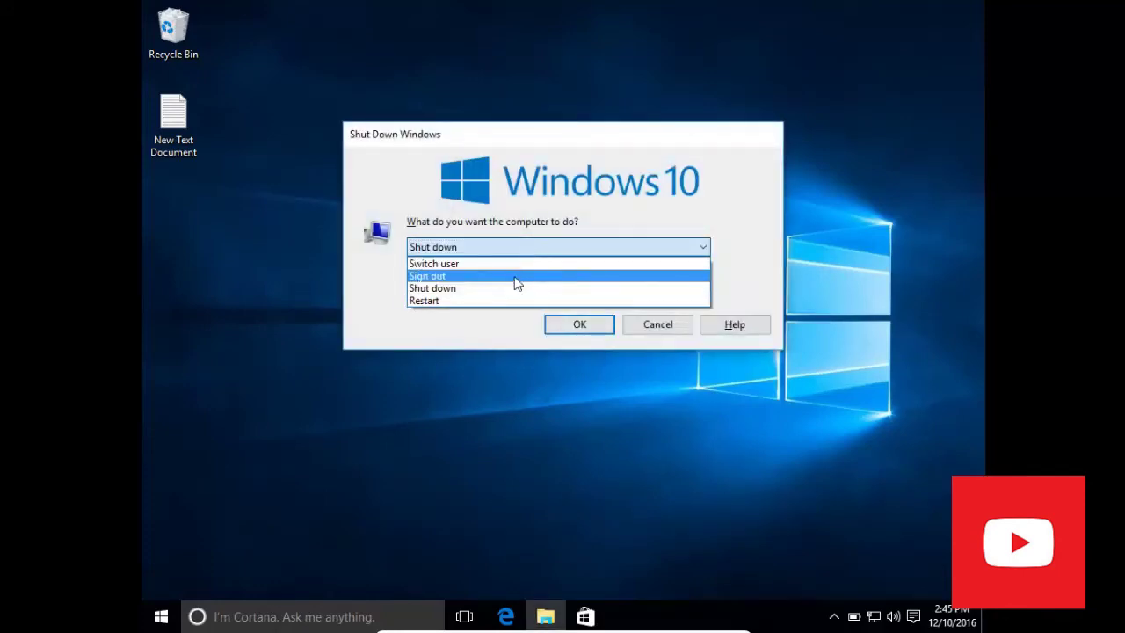
click(516, 276)
click(579, 324)
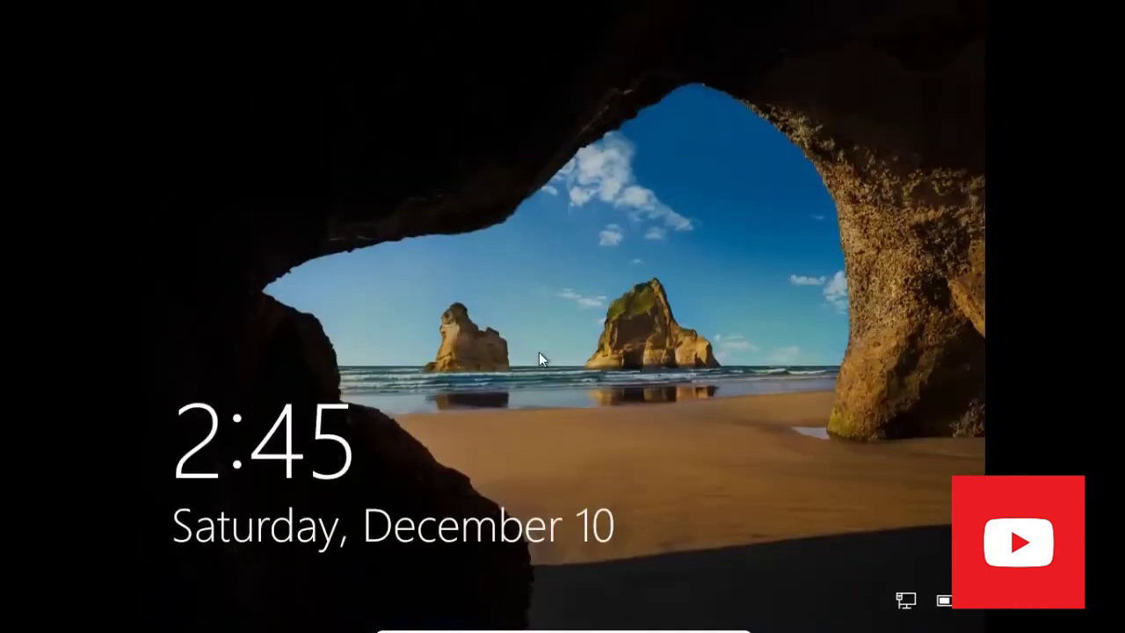
Sign in to Windows with the second listed user account, entering its account password.
click(538, 353)
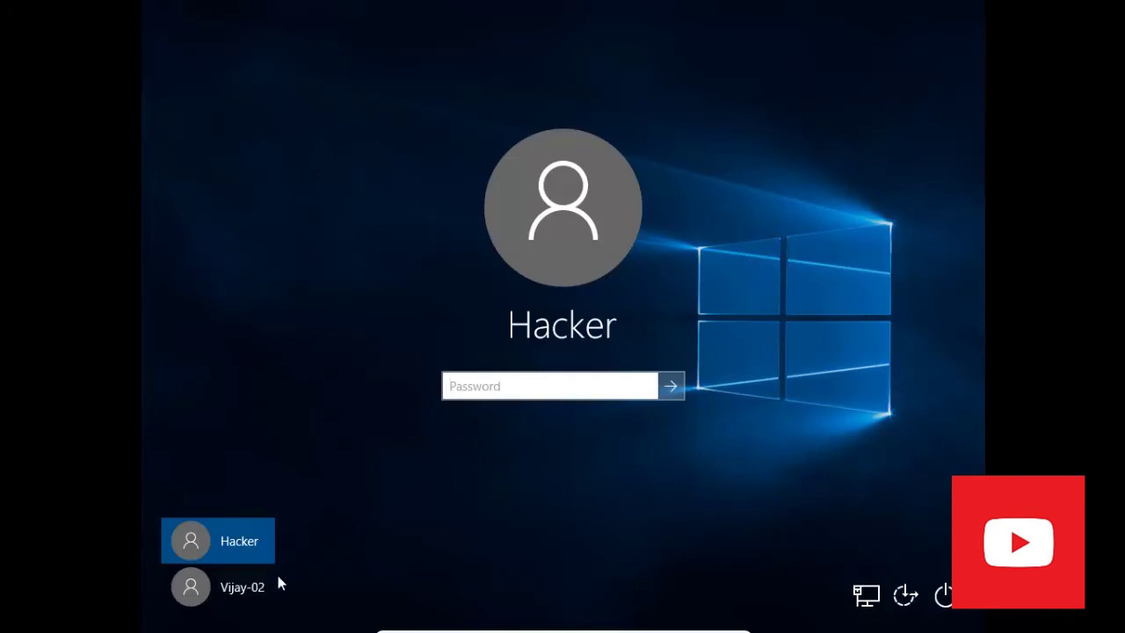
click(255, 589)
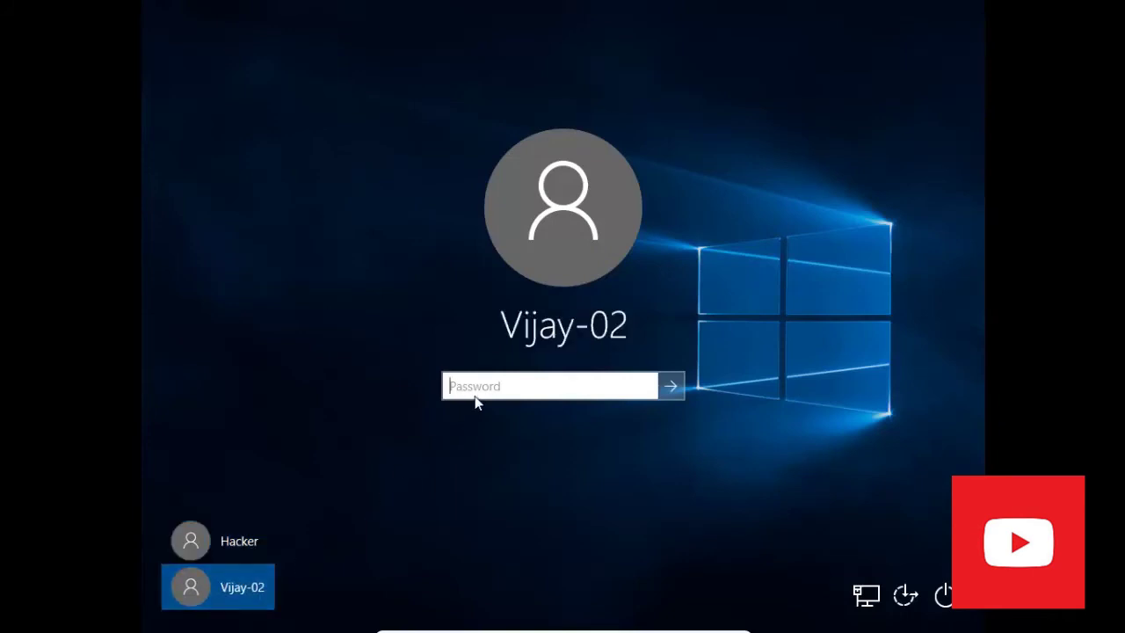
text(•••••••••)
key(Return)
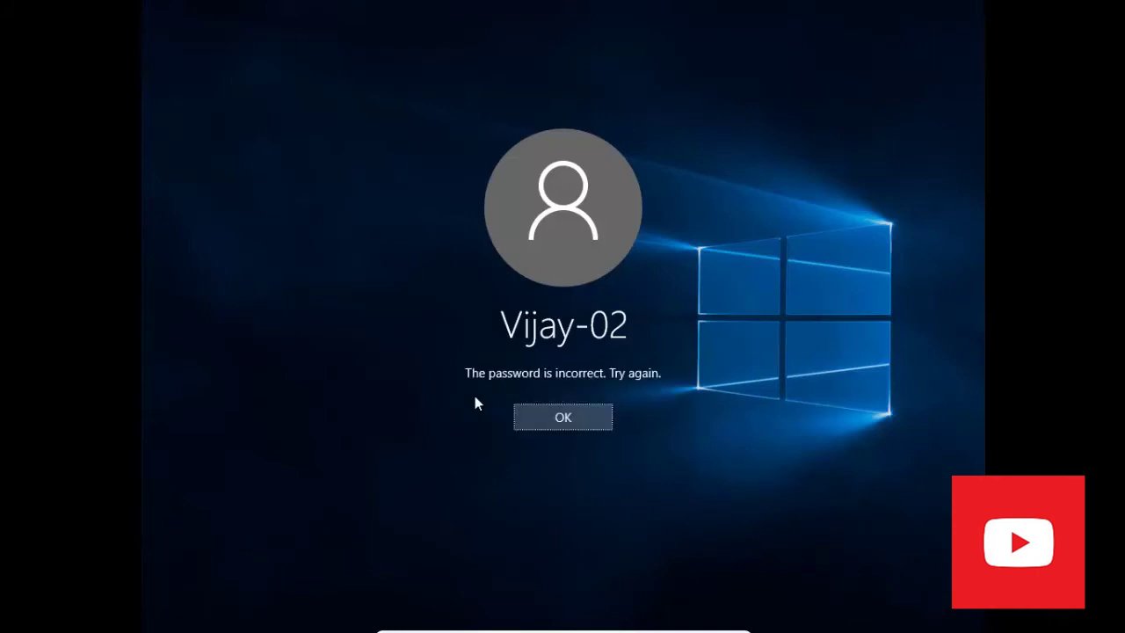
key(Return)
text(•)
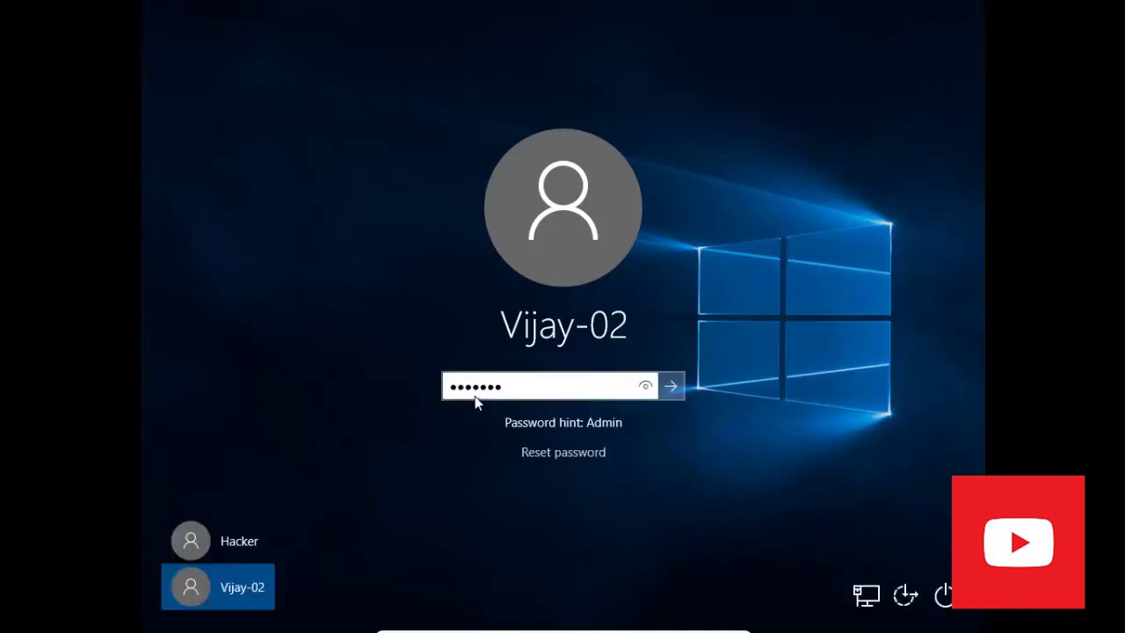
text(••••••••••)
key(Return)
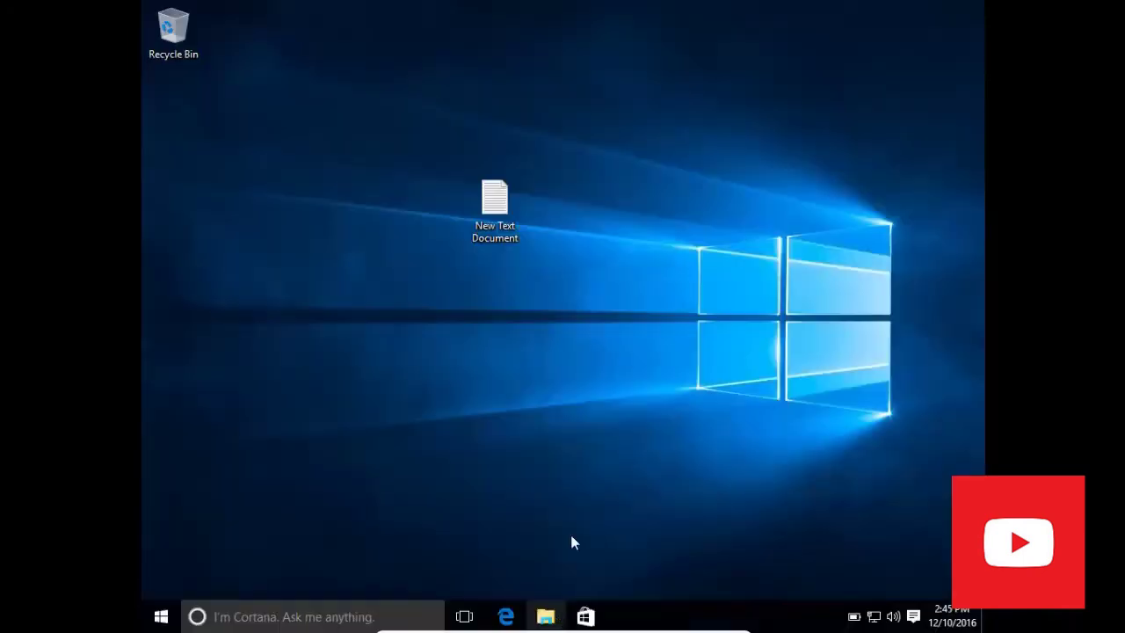
Try to open File123 from the EFolder folder on Local Disk (C:) and close Notepad.
key(super+e)
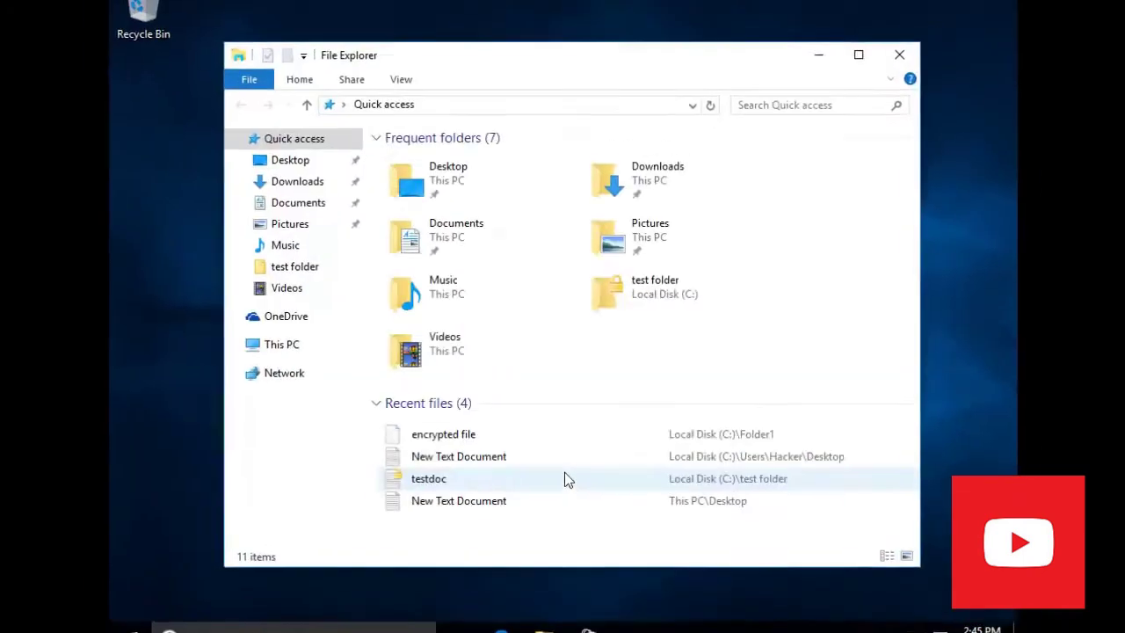
click(162, 357)
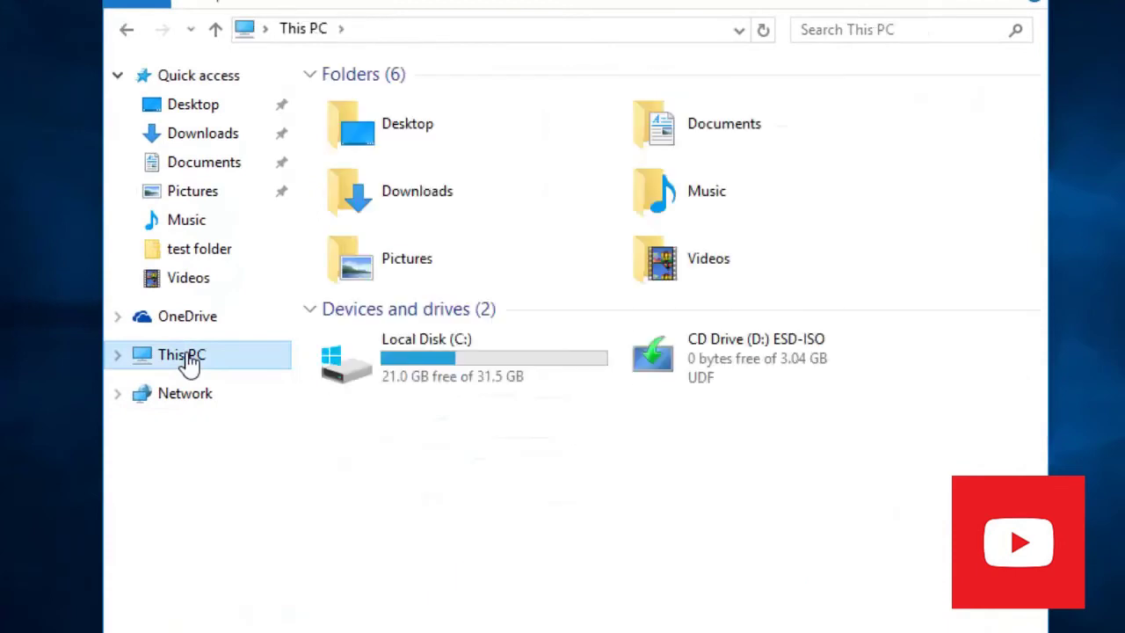
click(401, 360)
double_click(401, 353)
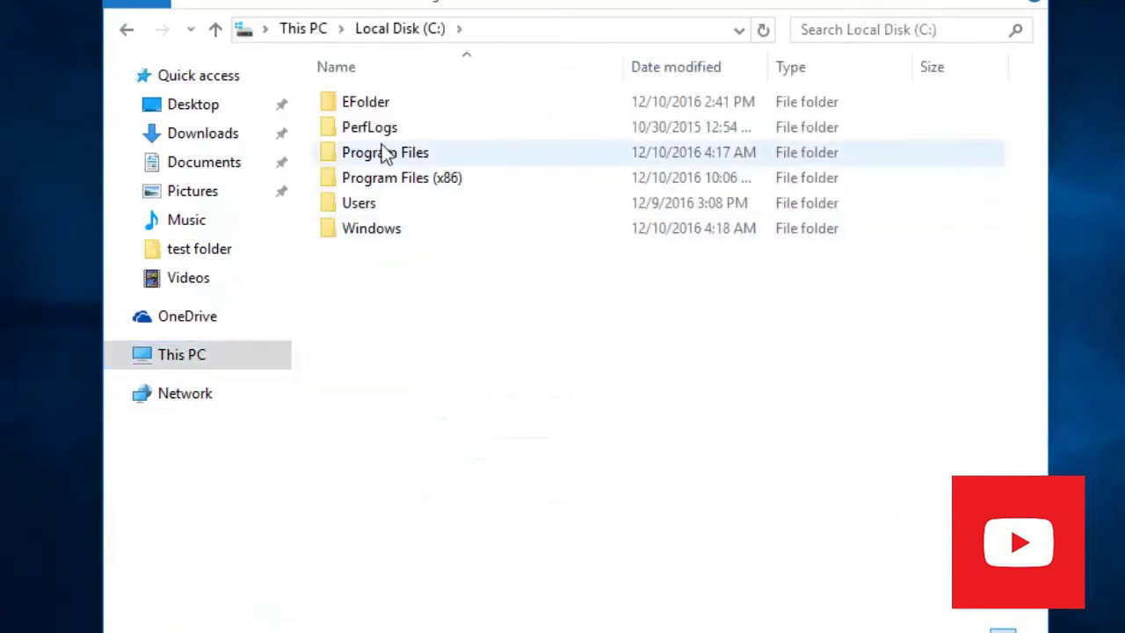
double_click(376, 102)
double_click(385, 102)
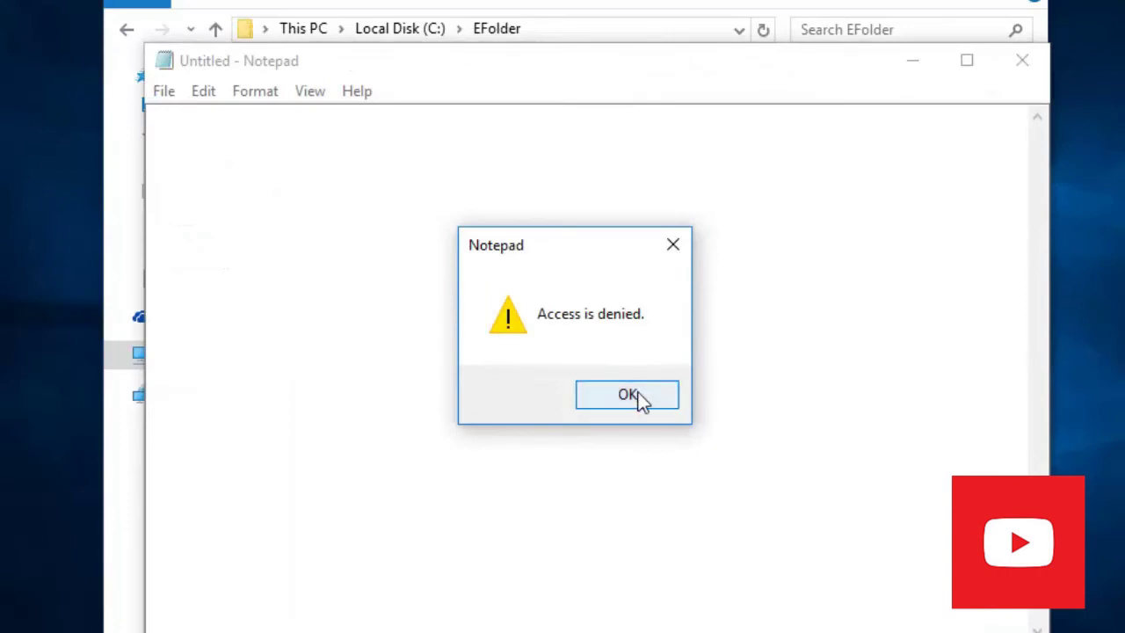
click(637, 393)
click(1019, 60)
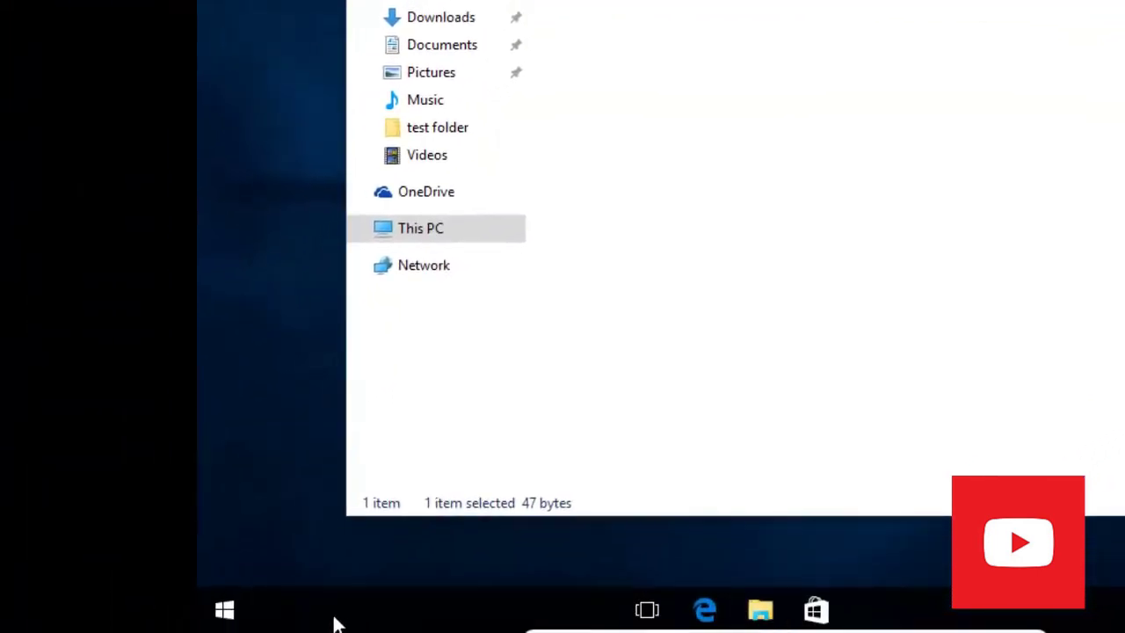
Search Windows for "efs" and launch the Advanced EFS Data Recovery desktop app.
click(329, 613)
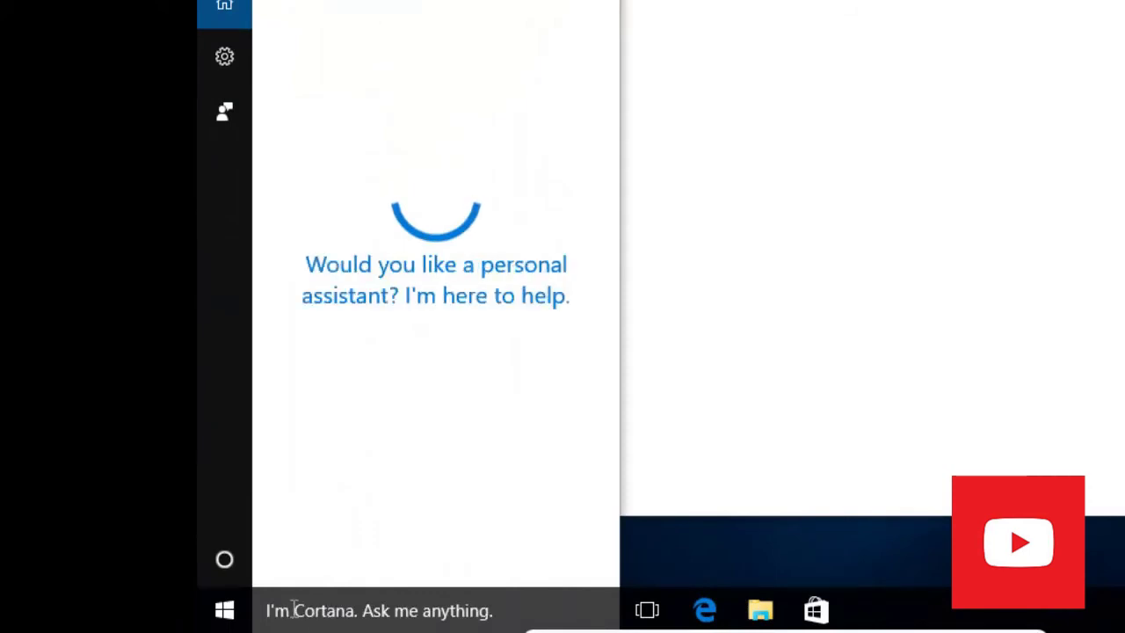
click(299, 610)
text(e)
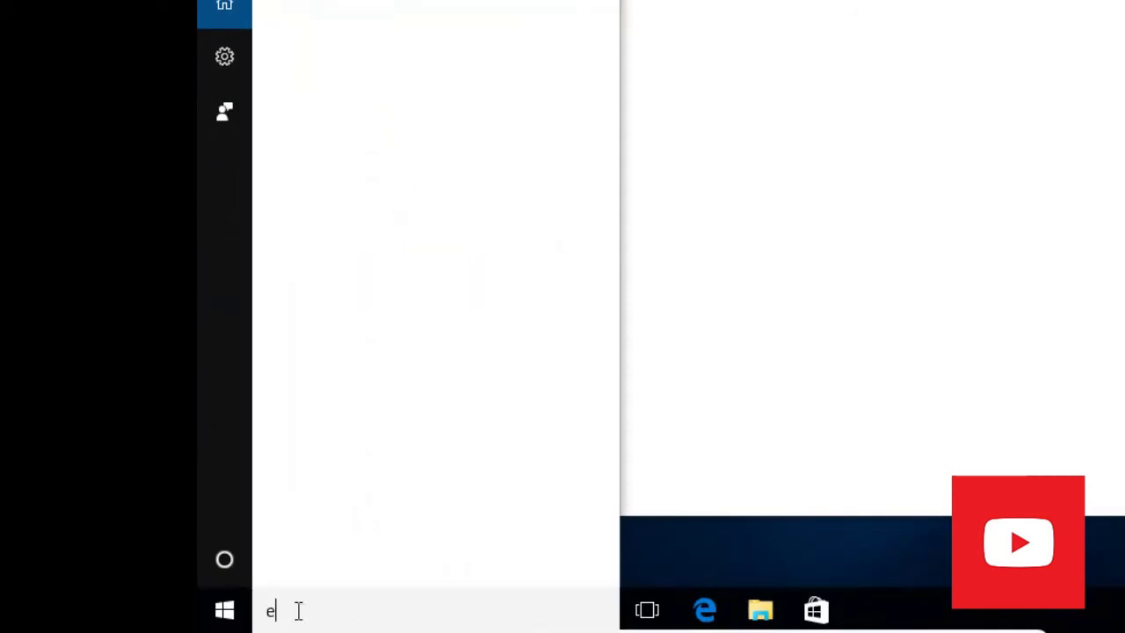
text(ff)
key(BackSpace)
text(s)
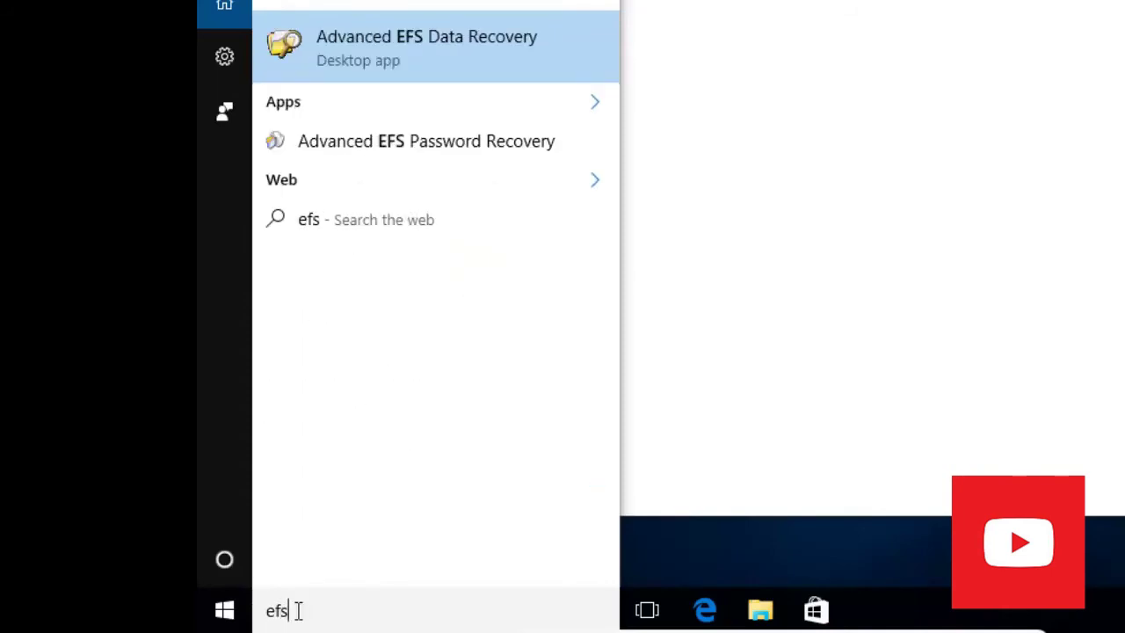
click(393, 39)
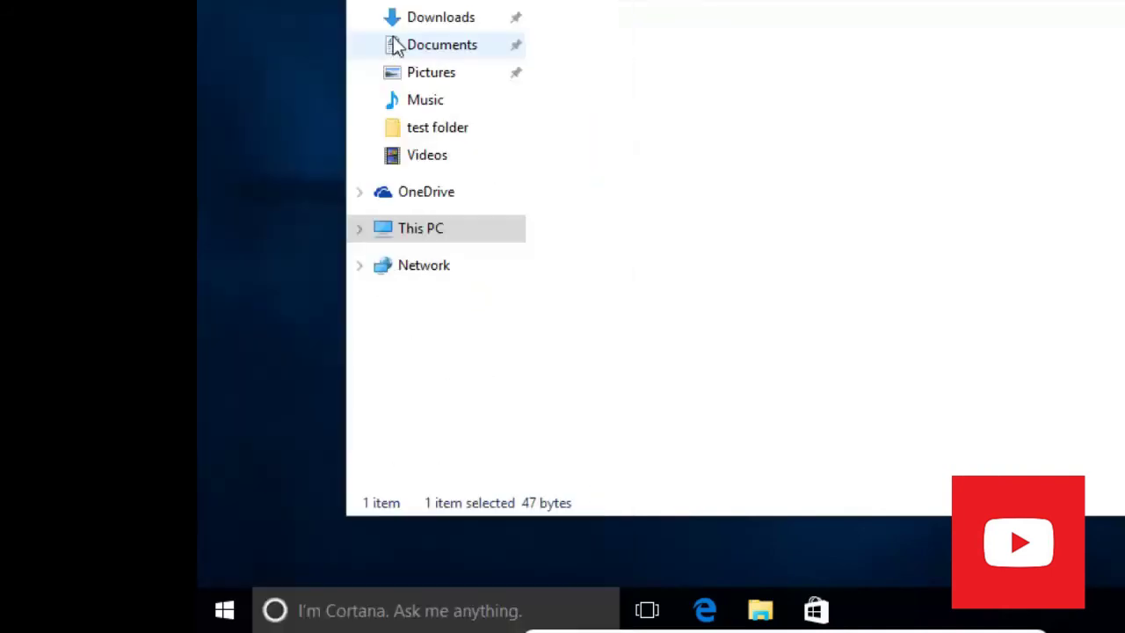
click(882, 224)
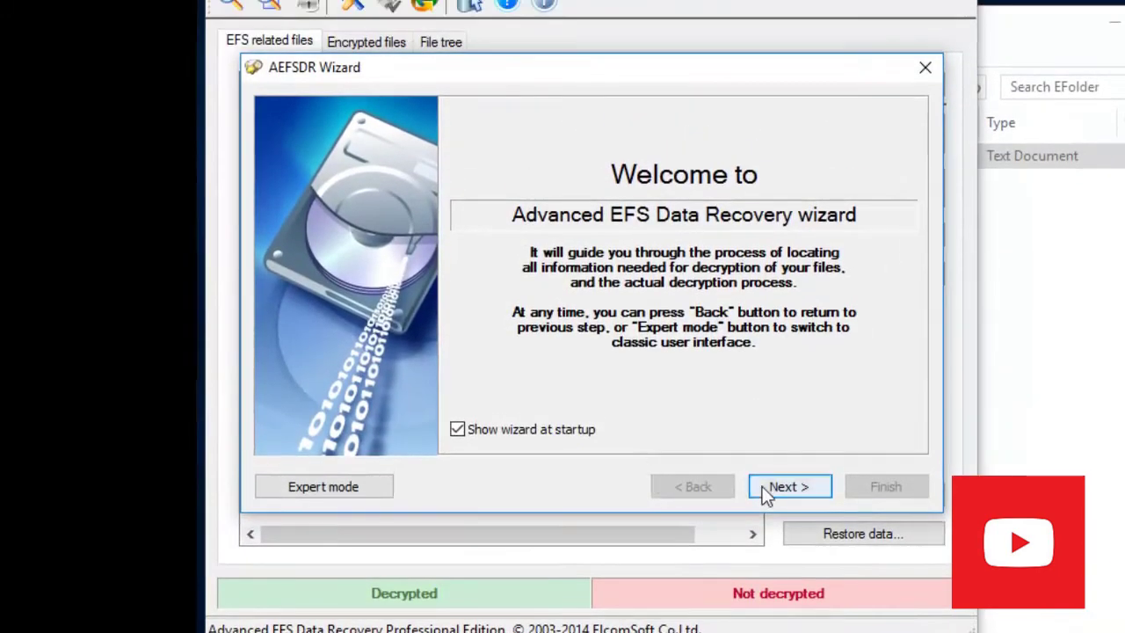
Scan disk C for encryption keys without a personal certificate, and scan the same disk for encrypted files.
click(762, 457)
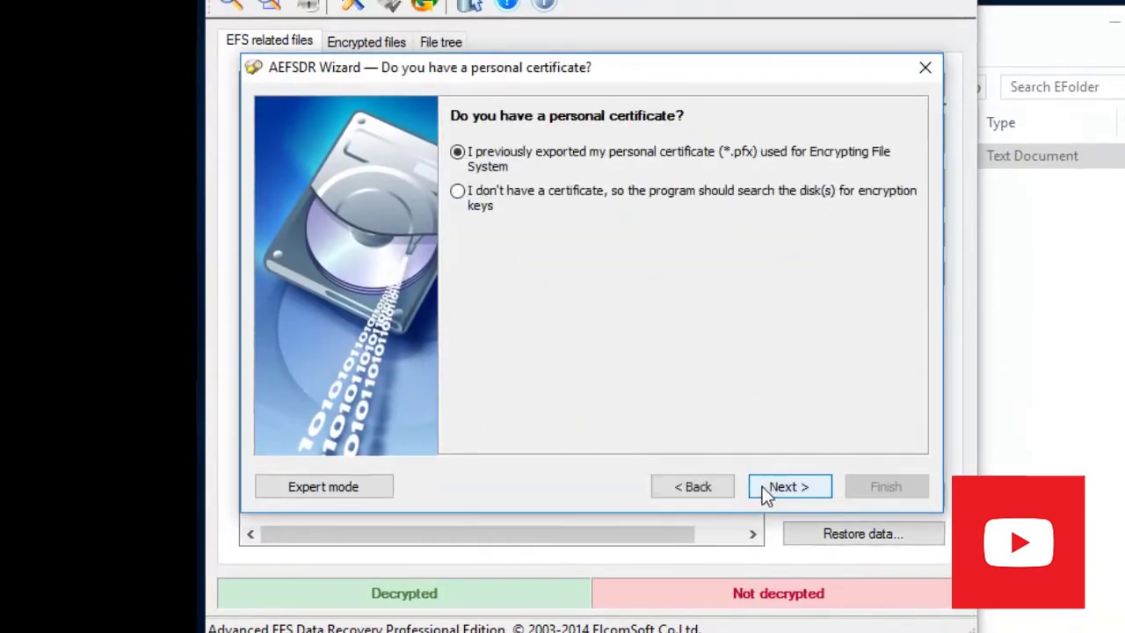
click(561, 197)
click(789, 489)
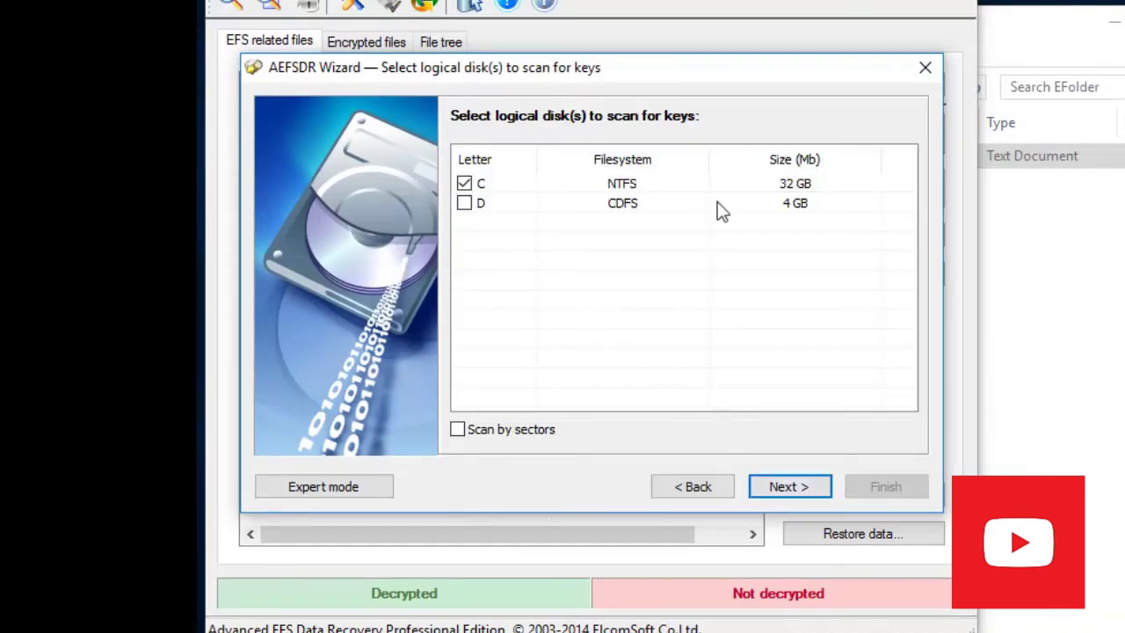
click(794, 490)
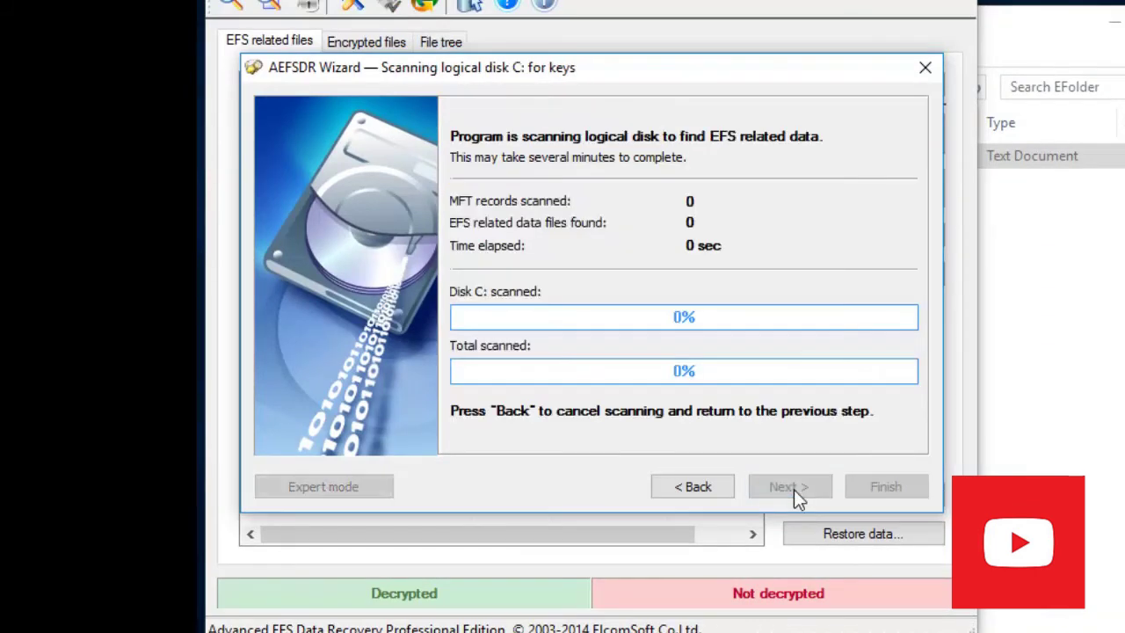
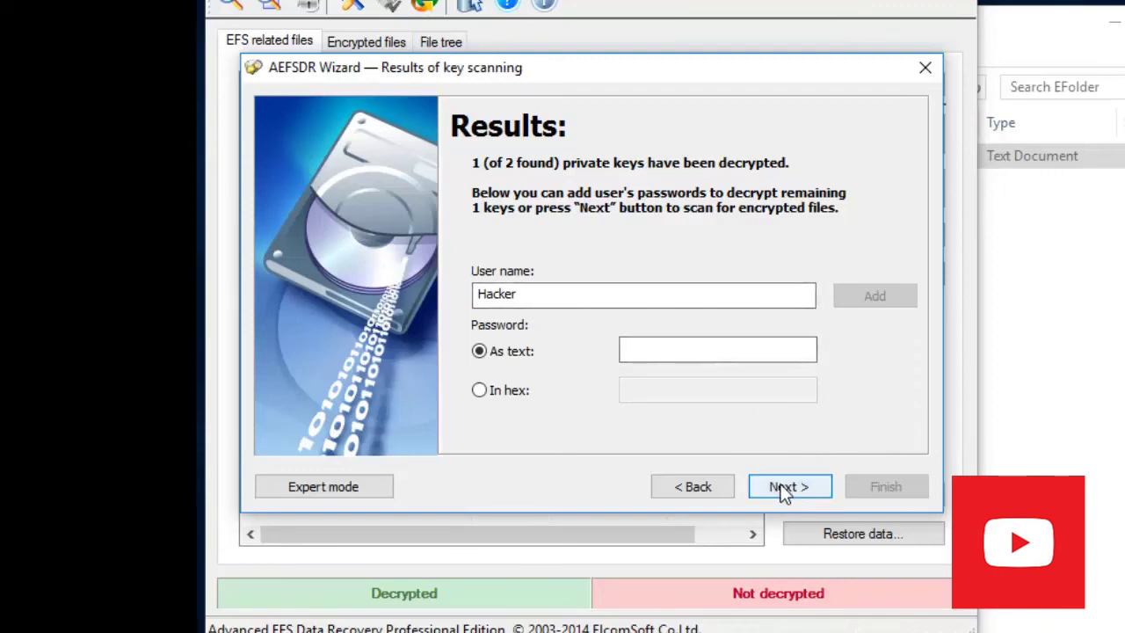
click(784, 489)
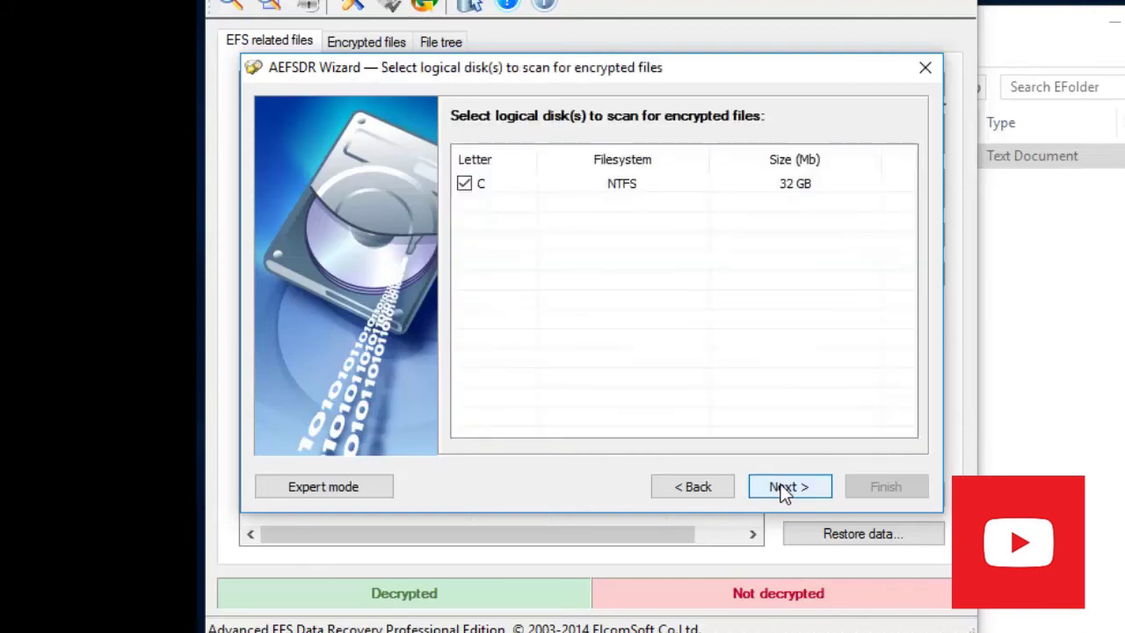
click(785, 489)
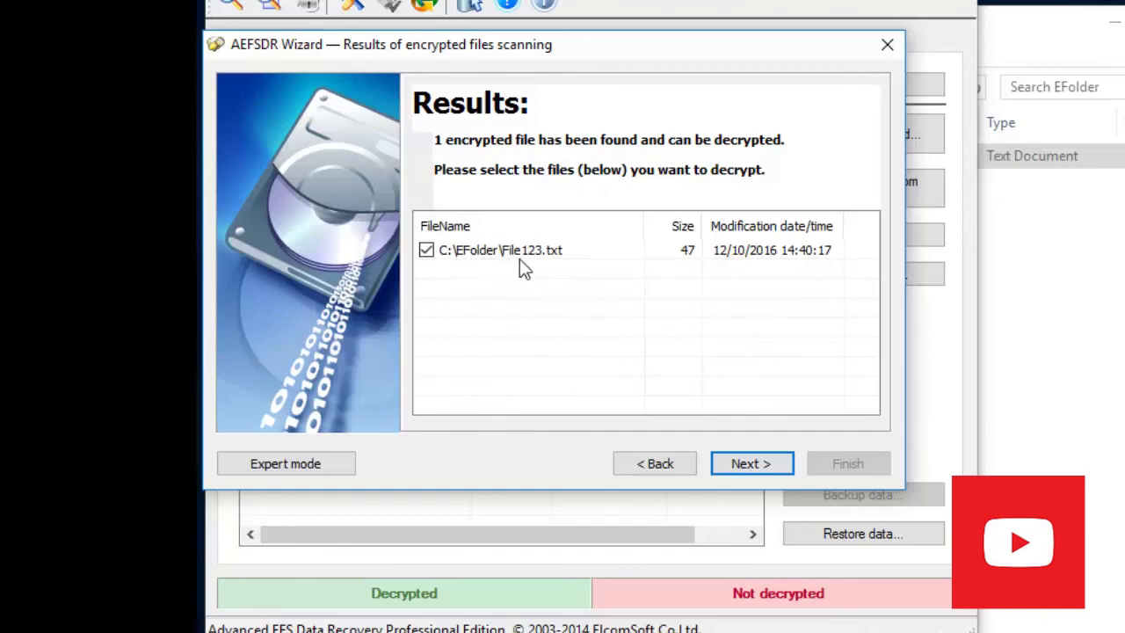
Decrypt C:\EFolder\File123.txt and save the output to the Desktop folder of the current user profile.
click(752, 464)
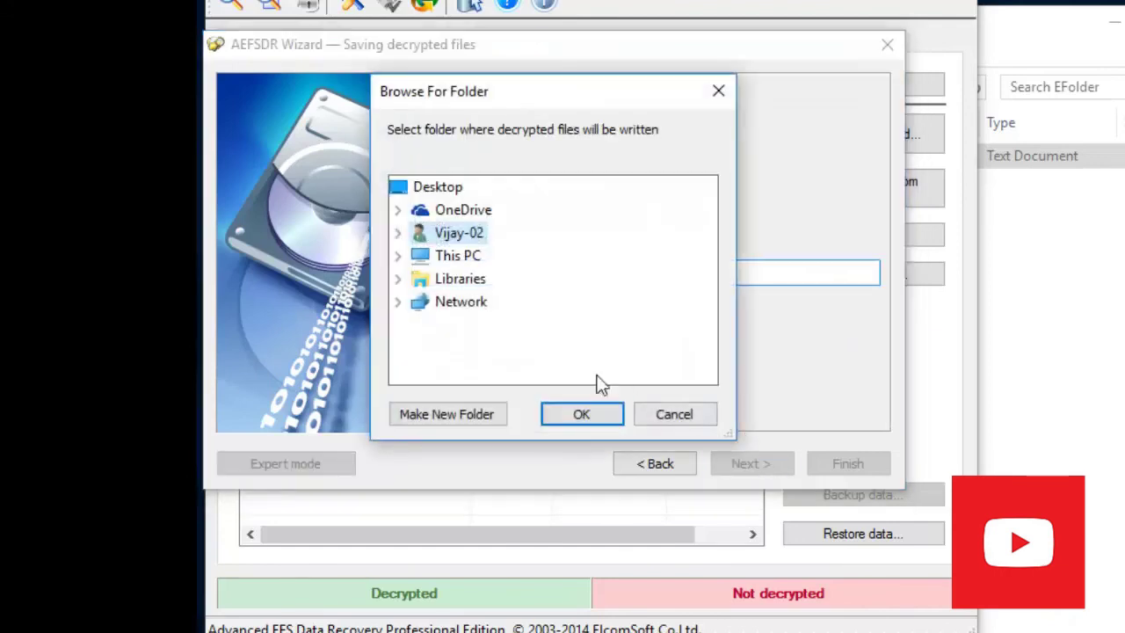
click(397, 234)
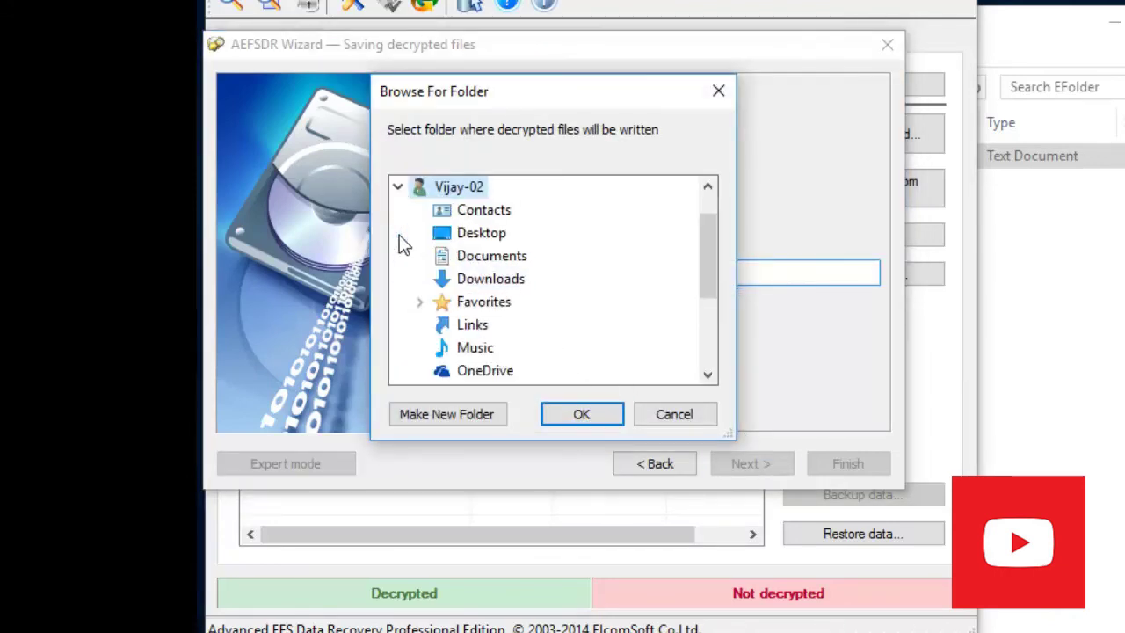
click(472, 247)
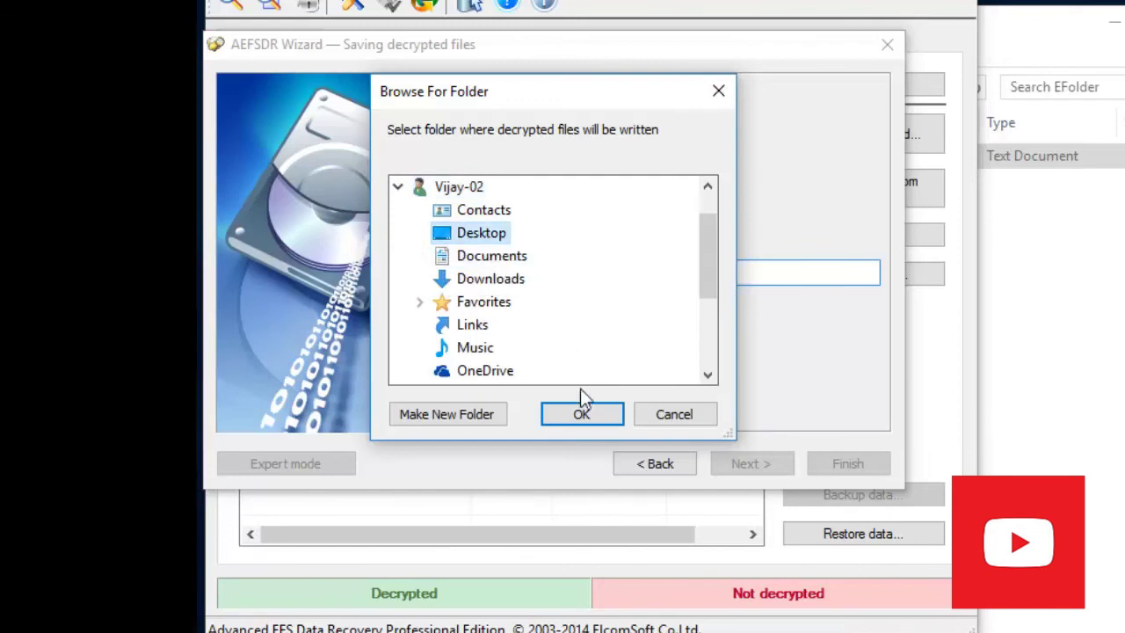
click(594, 415)
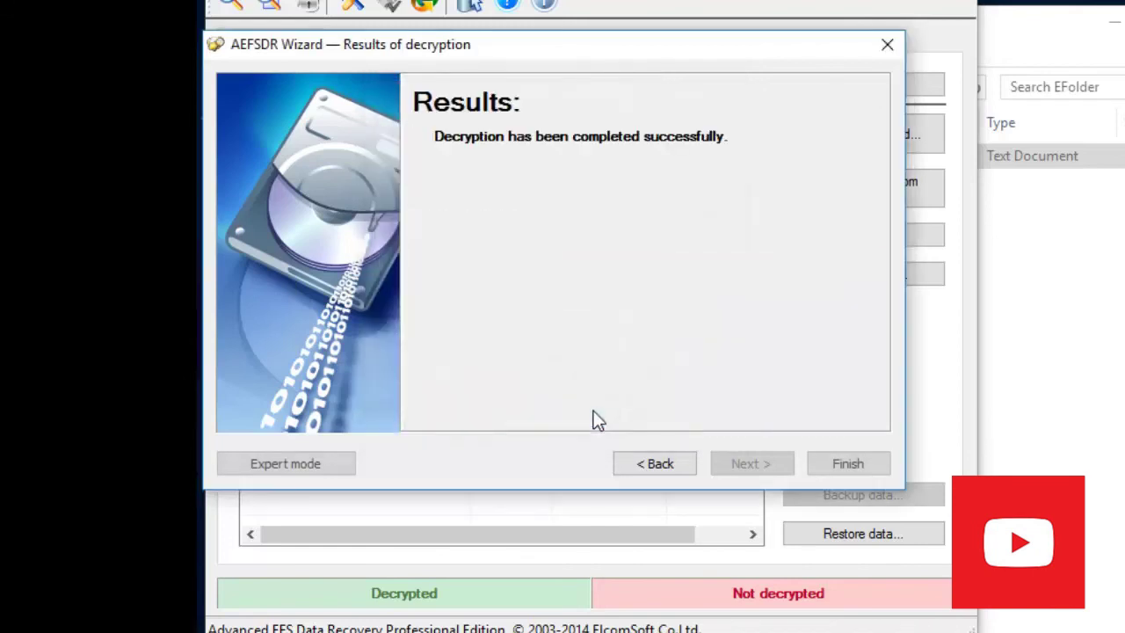
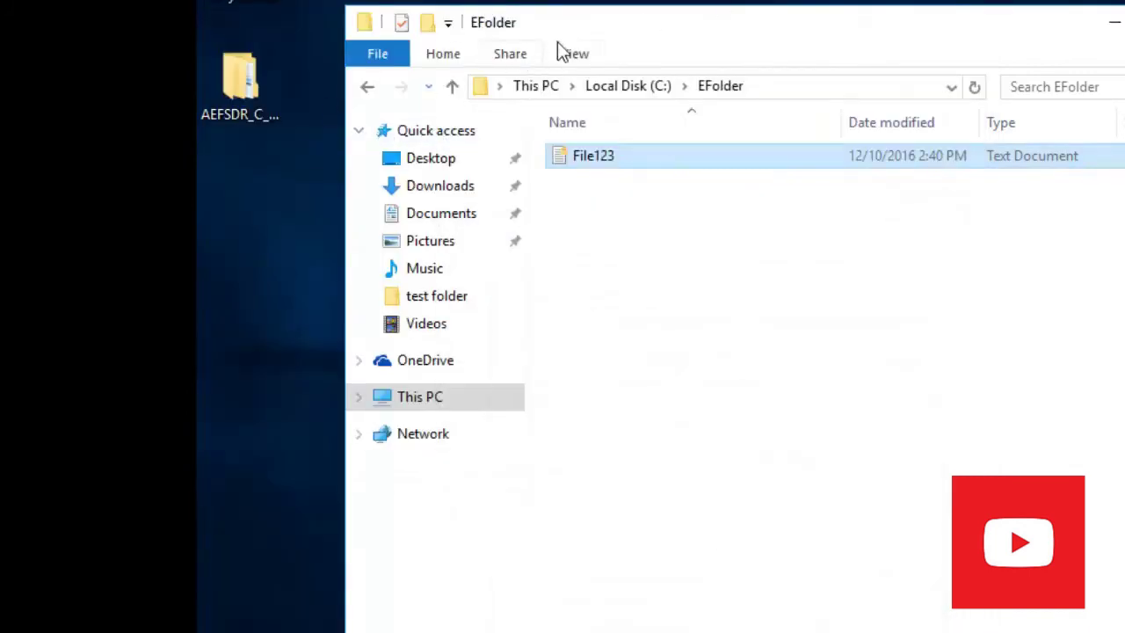
Open the decrypted File123 from EFolder inside the desktop's AEFSDR_C_DECRYPTED folder, highlight its text to check it, and close the windows.
drag(585, 30, 738, 86)
double_click(232, 81)
double_click(439, 77)
double_click(468, 75)
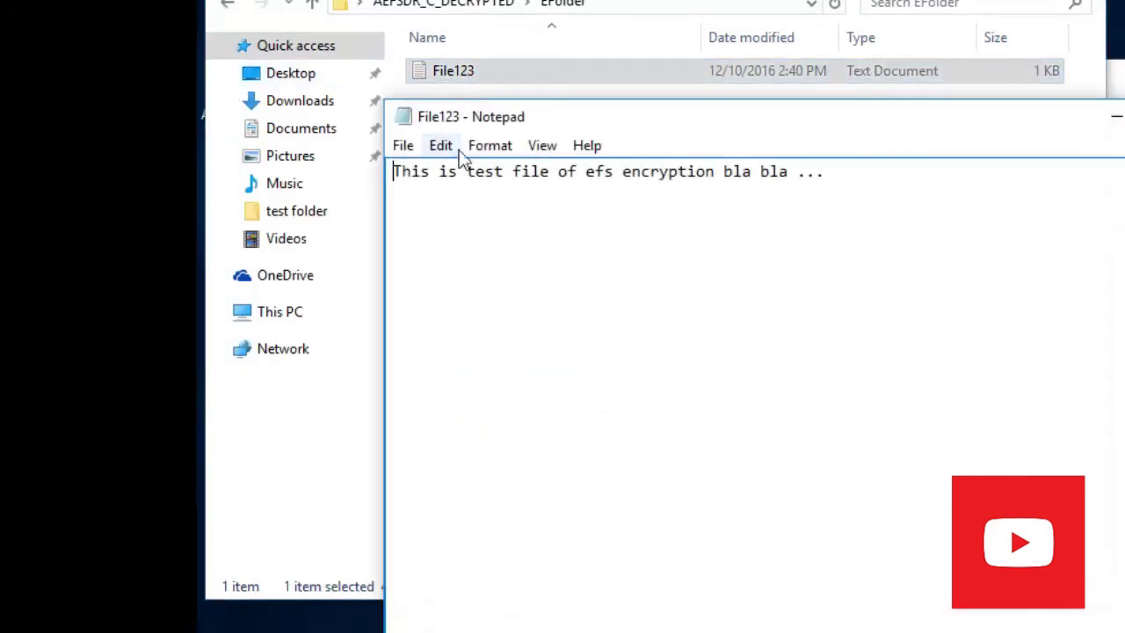
drag(394, 174, 841, 173)
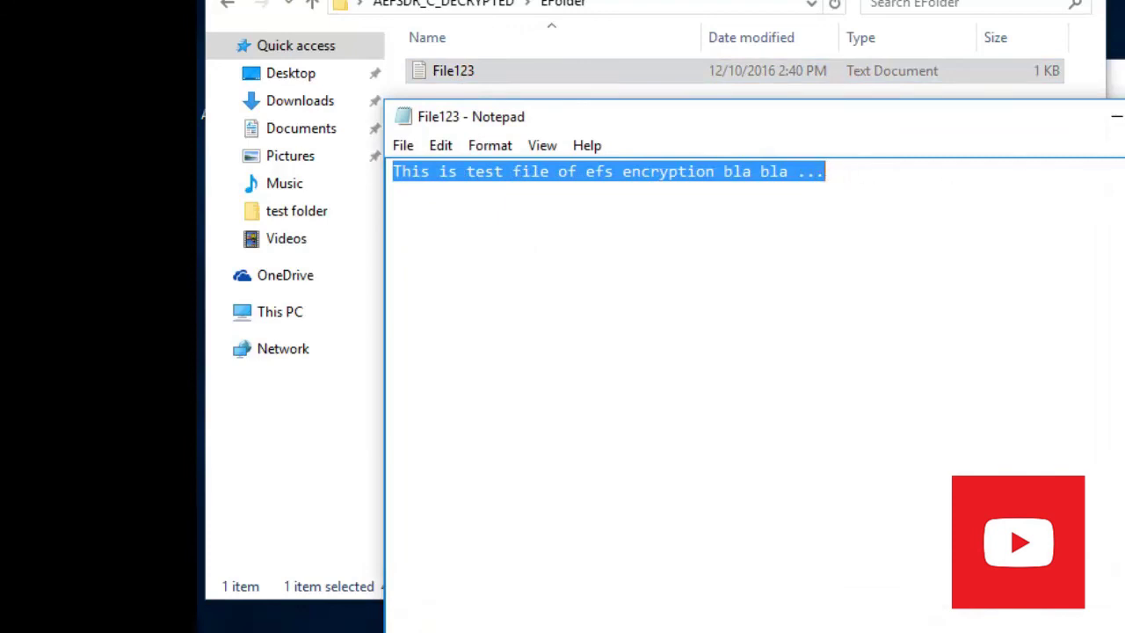
key(alt+F4)
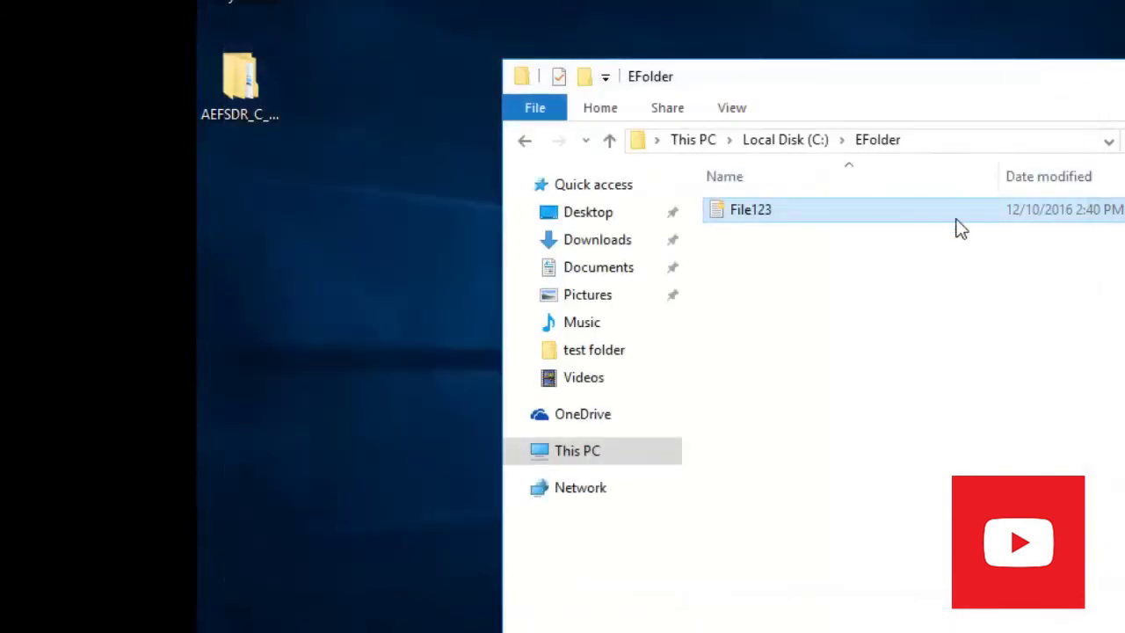
Try to open the original File123 in EFolder on Local Disk (C:) for comparison, and close Notepad.
double_click(884, 218)
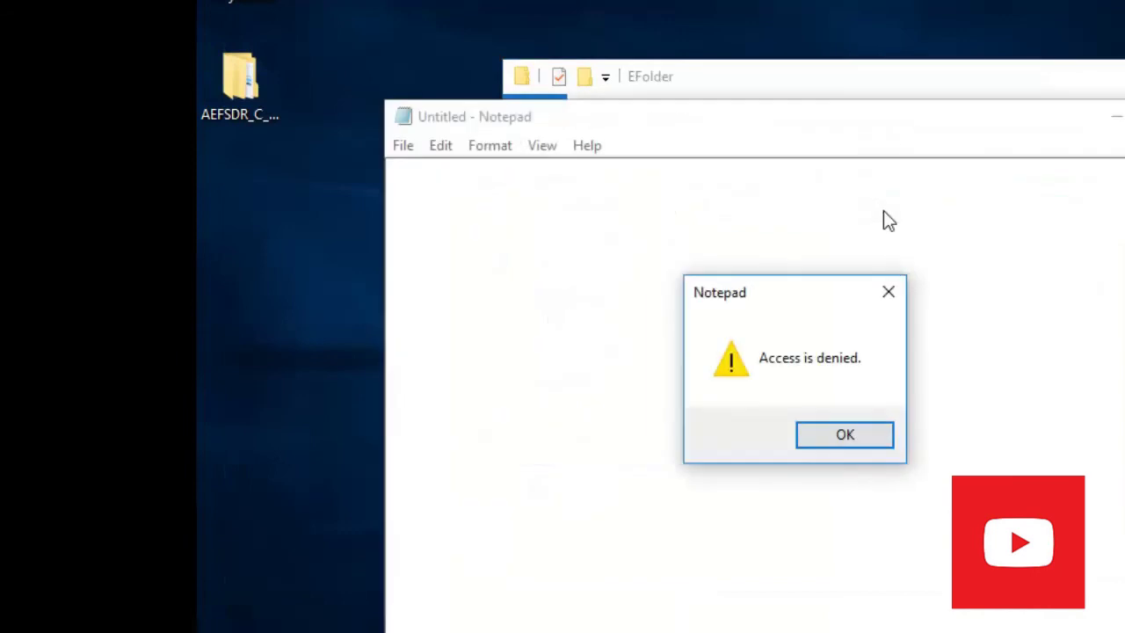
click(851, 437)
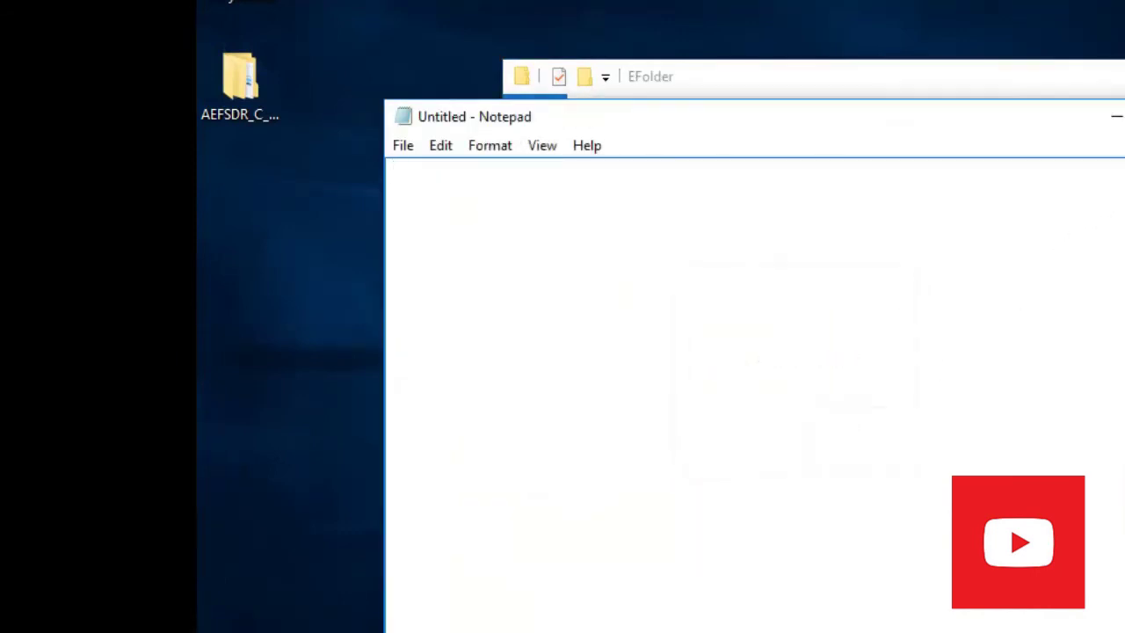
key(alt+F4)
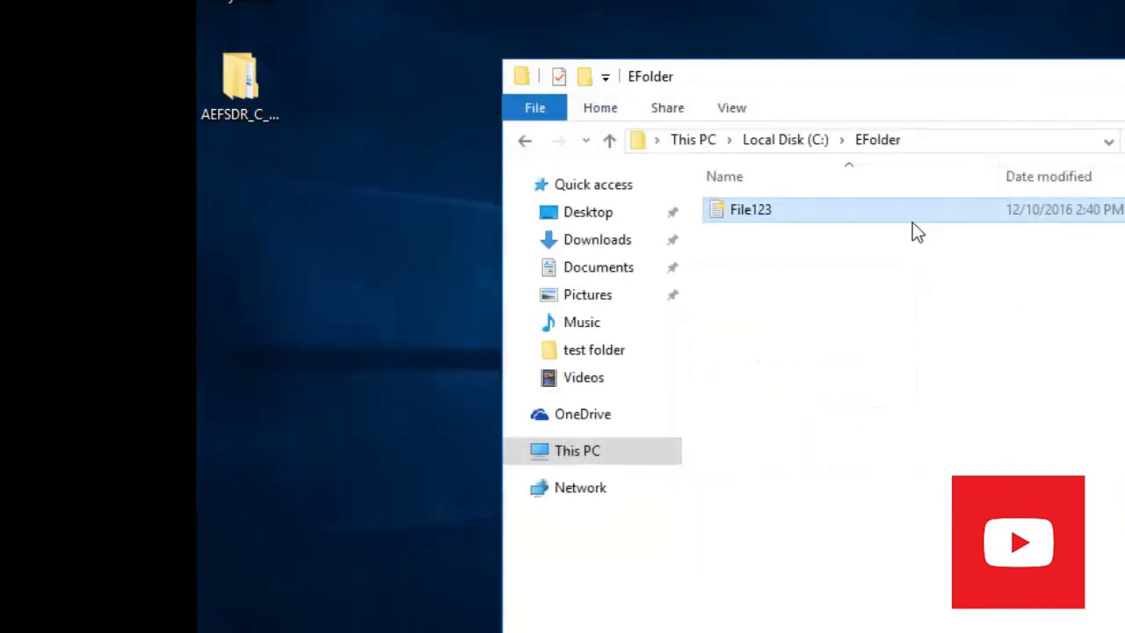